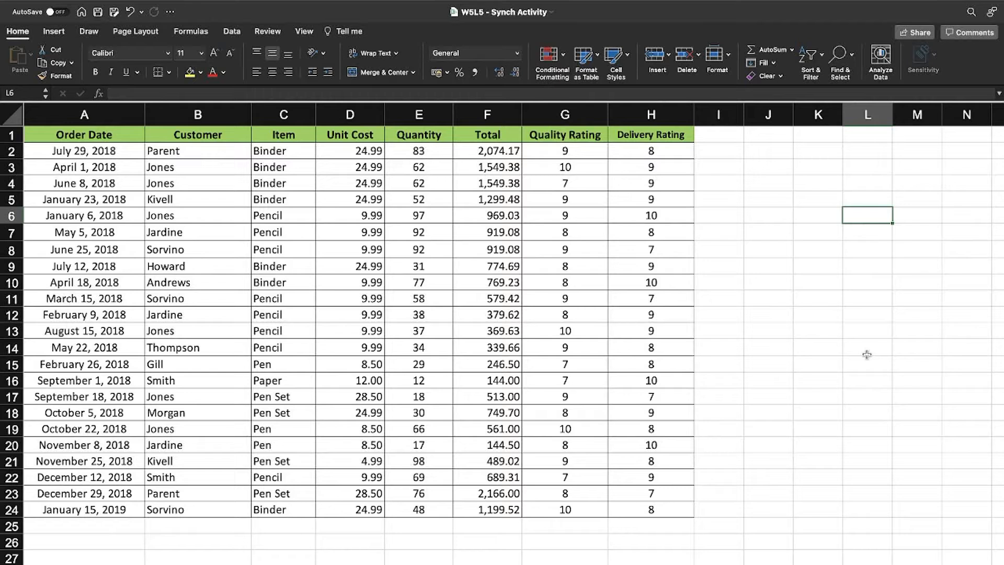
Select the header row and the Unit Cost cell D1, then bring up the Data tab's sort and filter tools
{"action": "left_click_drag", "start_coordinate": [111, 128], "coordinate": [663, 135]}
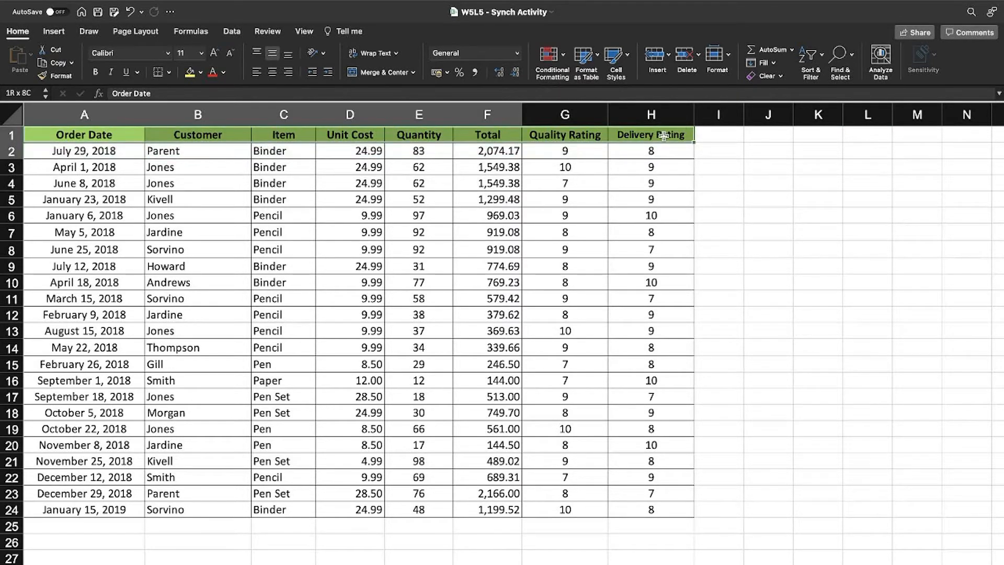
{"action": "left_click", "coordinate": [398, 165]}
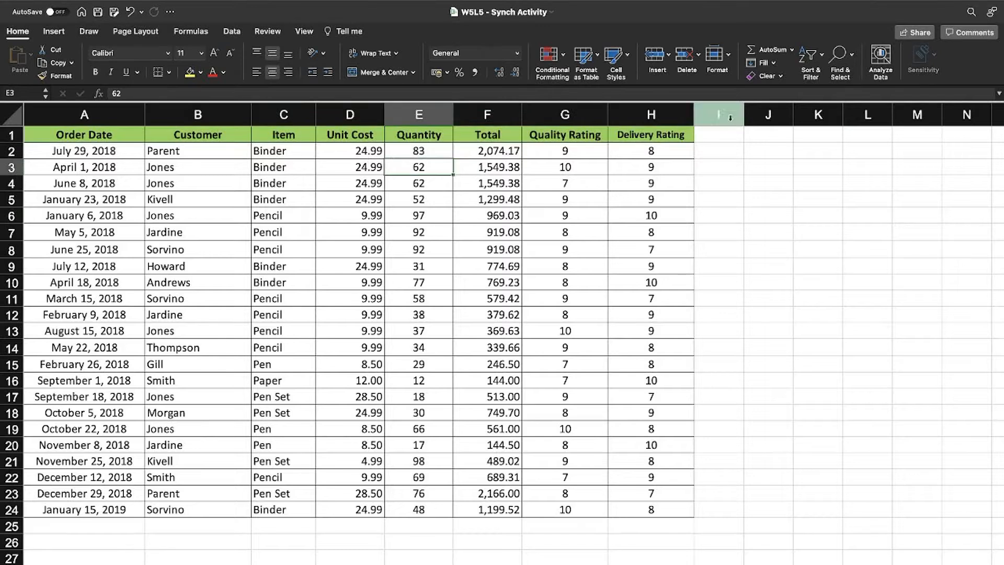
{"action": "left_click", "coordinate": [358, 146]}
{"action": "left_click", "coordinate": [354, 139]}
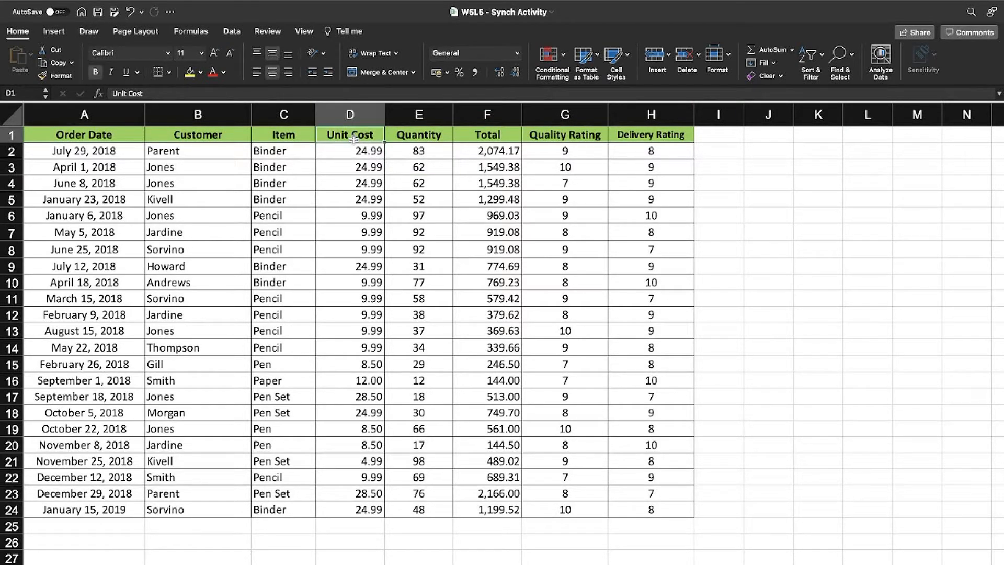
{"action": "left_click", "coordinate": [233, 33]}
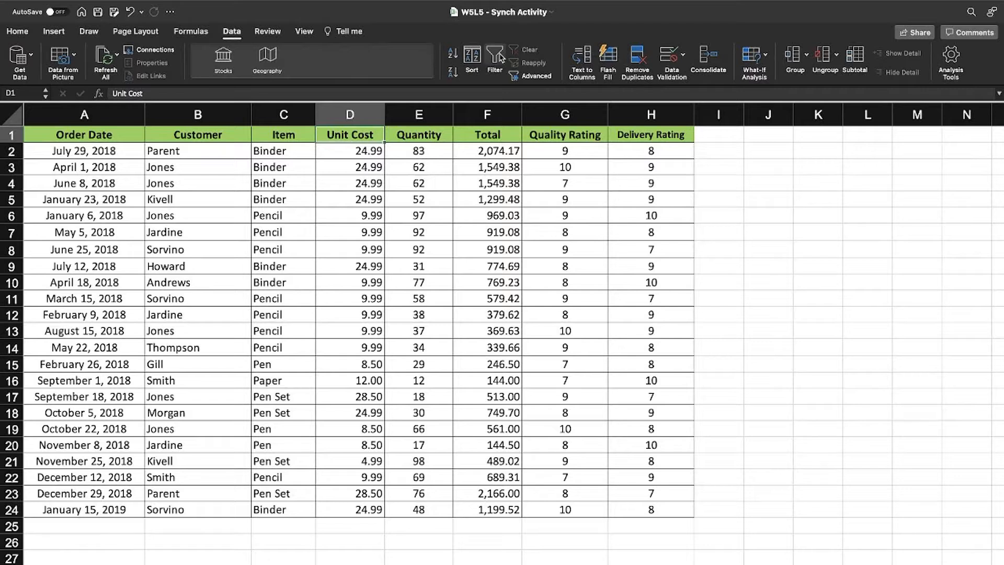
Turn on Filter so every row-1 header gets an AutoFilter dropdown
{"action": "left_click", "coordinate": [501, 57]}
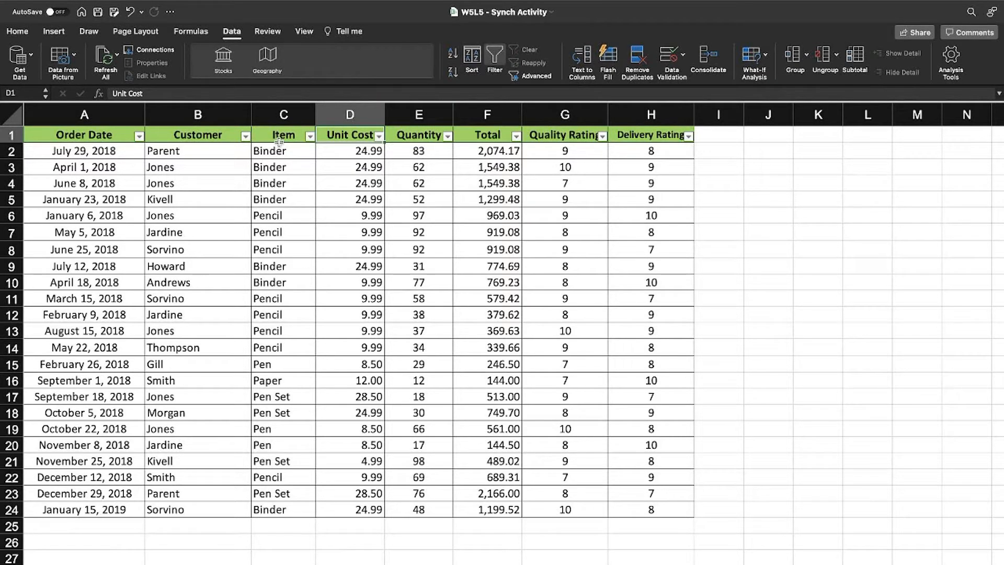
Open the Item column's filter panel beside the table and uncheck (Select All)
{"action": "left_click", "coordinate": [311, 137]}
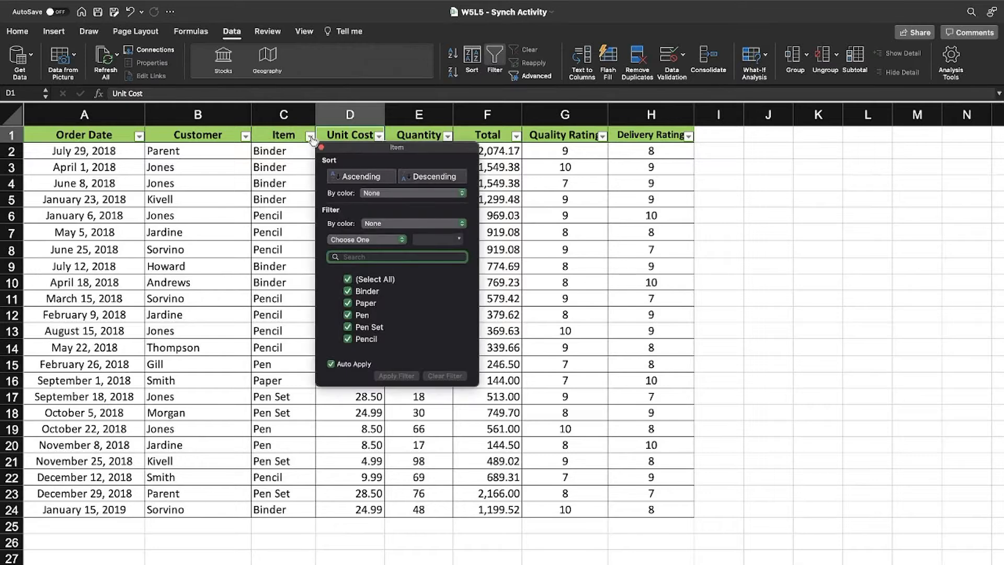
{"action": "left_click_drag", "start_coordinate": [377, 148], "coordinate": [772, 153]}
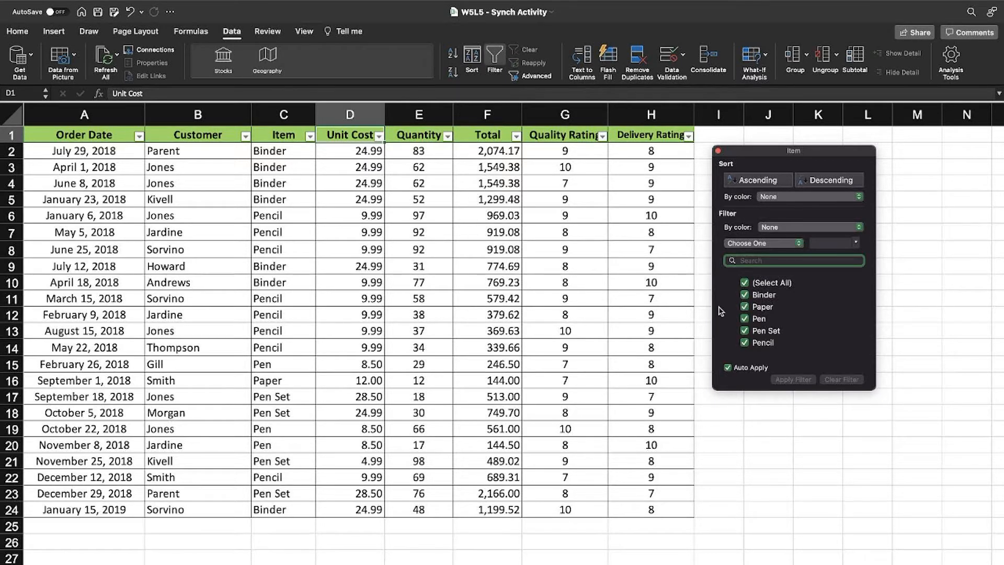
{"action": "left_click", "coordinate": [745, 283]}
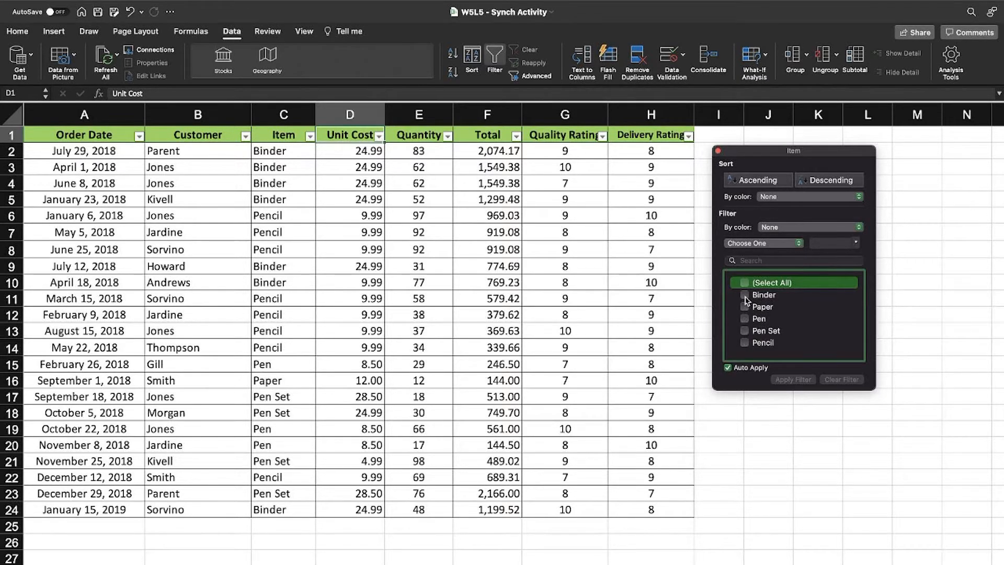
Filter Item to Binder, Pencil, Paper and Pen combinations in turn, then recheck (Select All)
{"action": "left_click", "coordinate": [745, 295]}
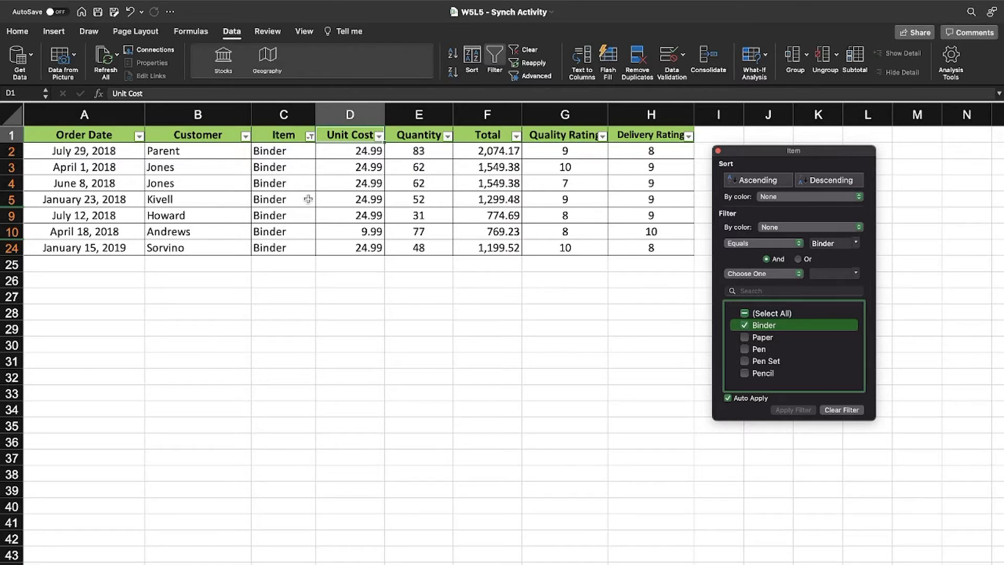
{"action": "left_click", "coordinate": [745, 374]}
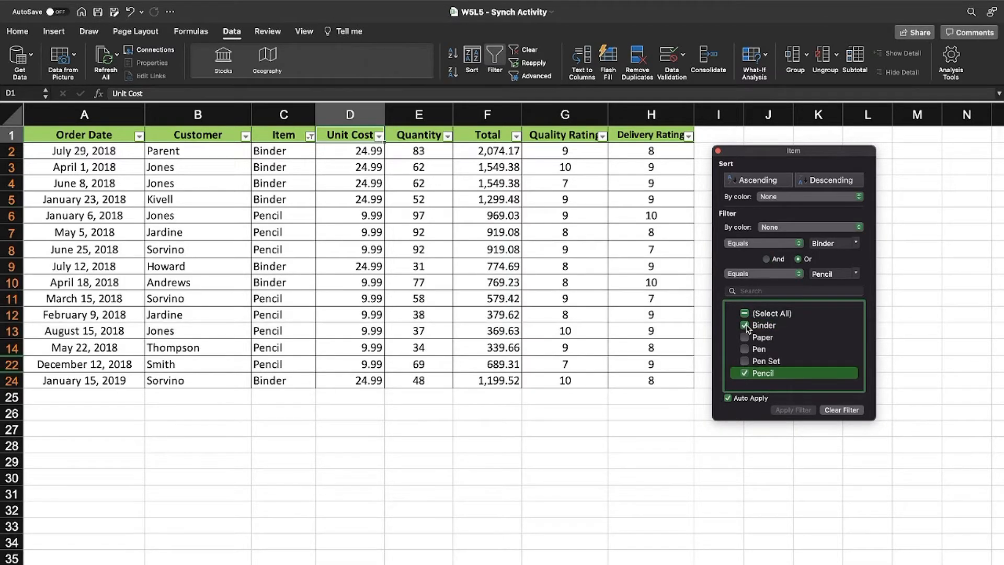
{"action": "left_click", "coordinate": [745, 325]}
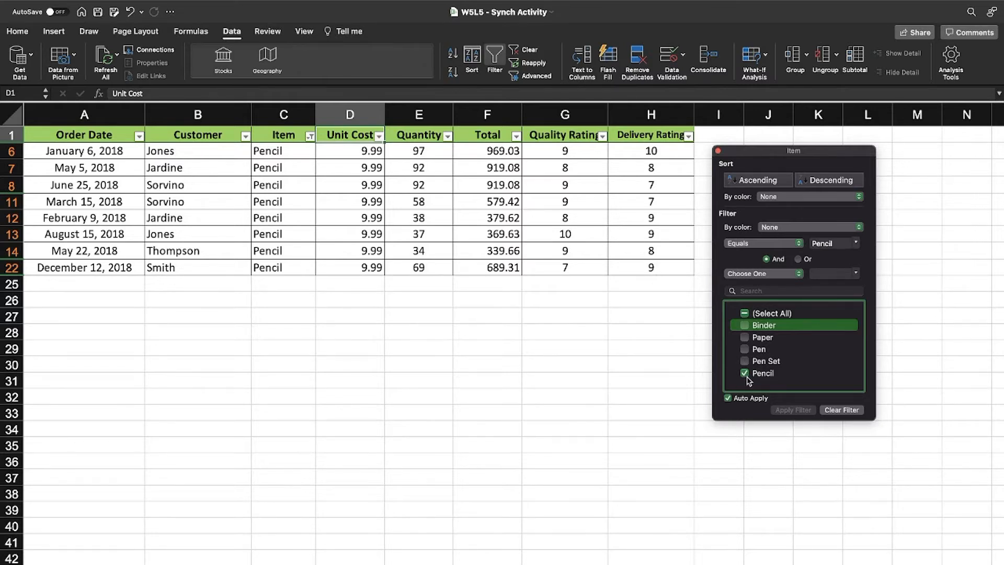
{"action": "left_click", "coordinate": [749, 338]}
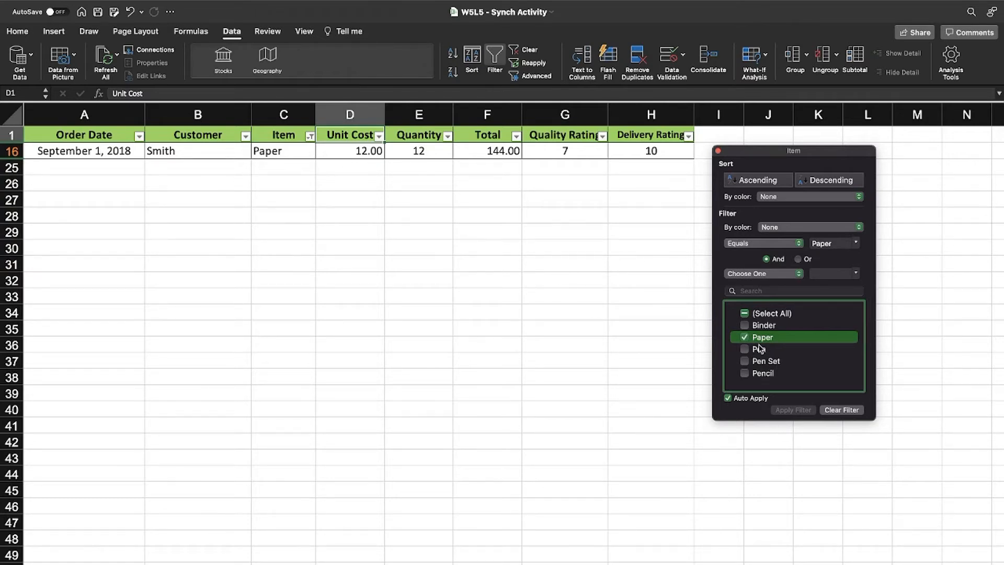
{"action": "left_click", "coordinate": [746, 351]}
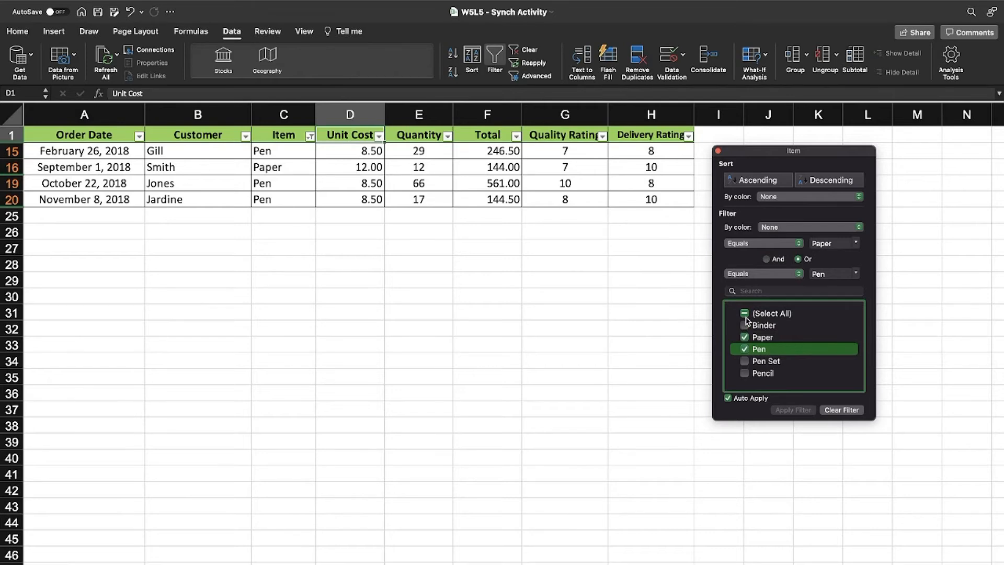
{"action": "left_click", "coordinate": [744, 314]}
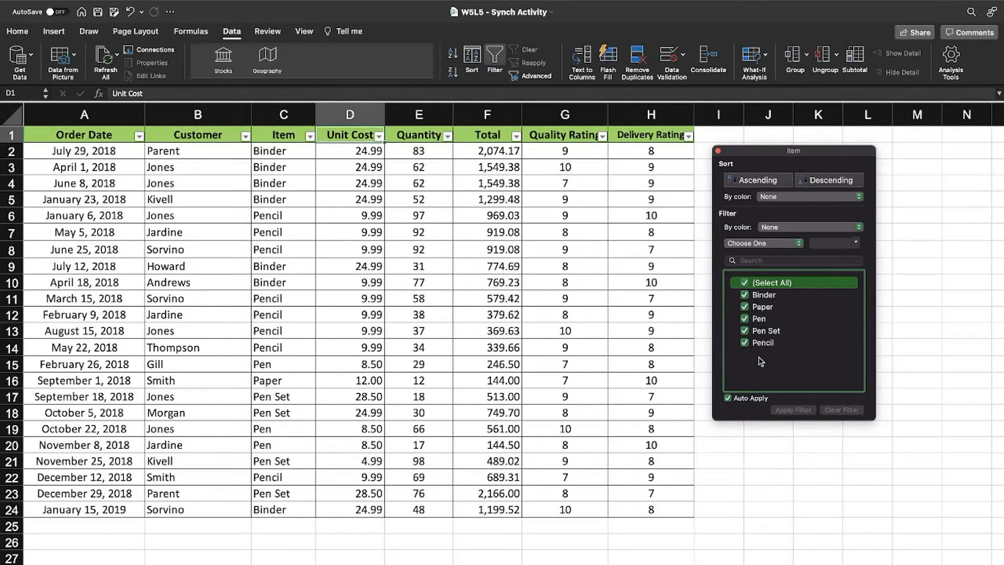
Filter Item to Binder only, then clear the Item filter and close its panel
{"action": "left_click", "coordinate": [745, 283]}
{"action": "left_click", "coordinate": [746, 299]}
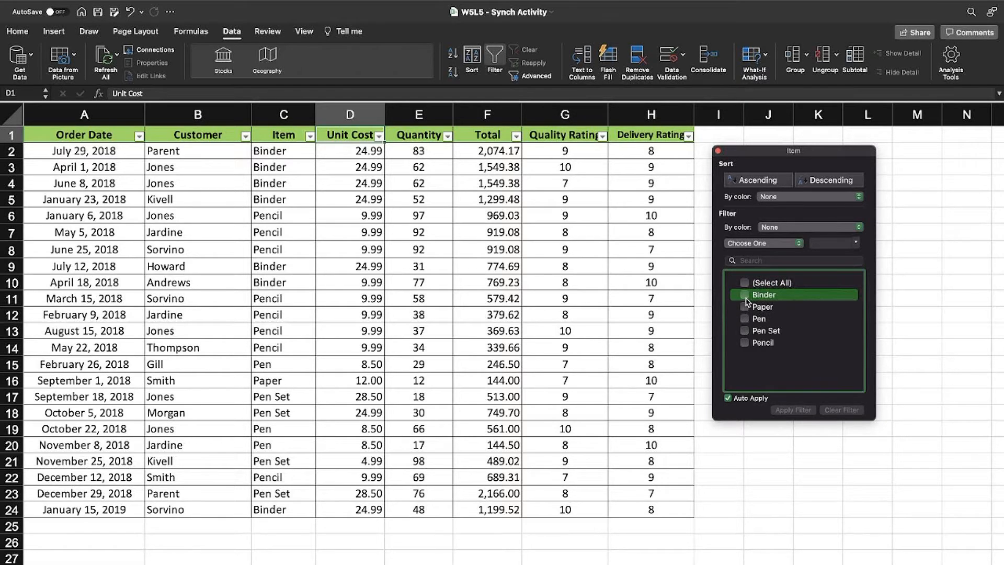
{"action": "left_click", "coordinate": [743, 294]}
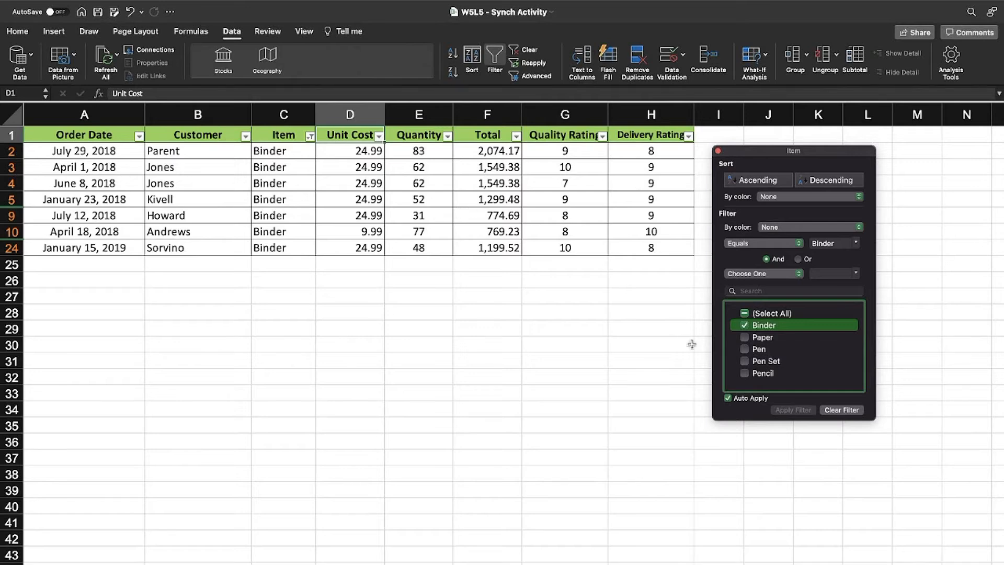
{"action": "left_click", "coordinate": [842, 411]}
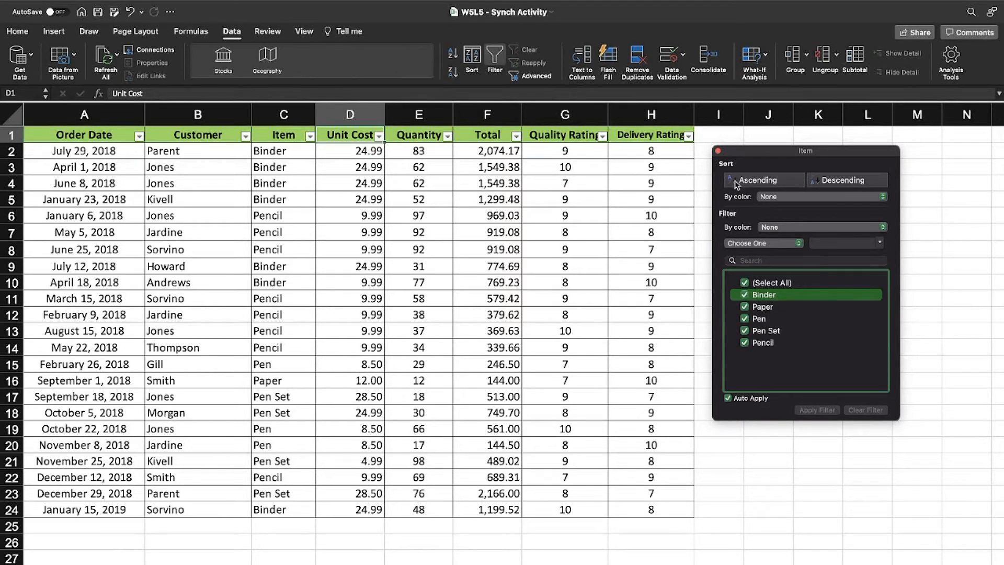
{"action": "left_click", "coordinate": [718, 152]}
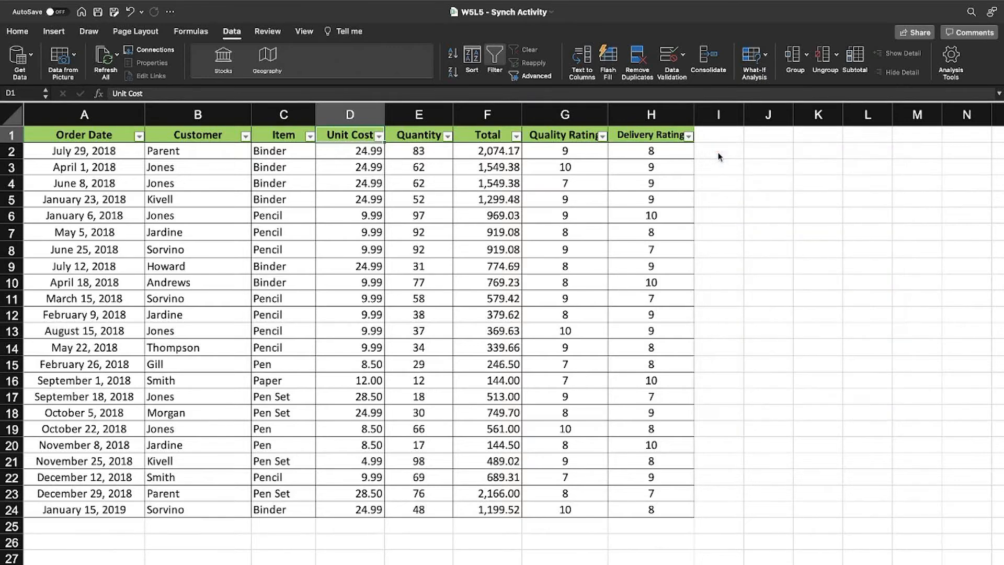
Select the Quality Rating header G1 and open its filter panel beside the table
{"action": "left_click", "coordinate": [640, 183]}
{"action": "left_click", "coordinate": [328, 214]}
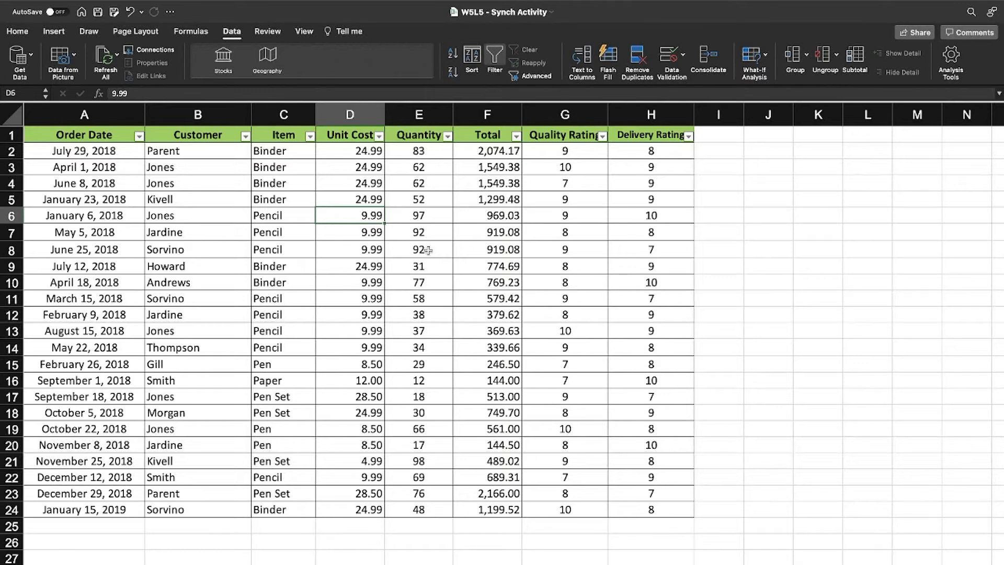
{"action": "left_click", "coordinate": [577, 135]}
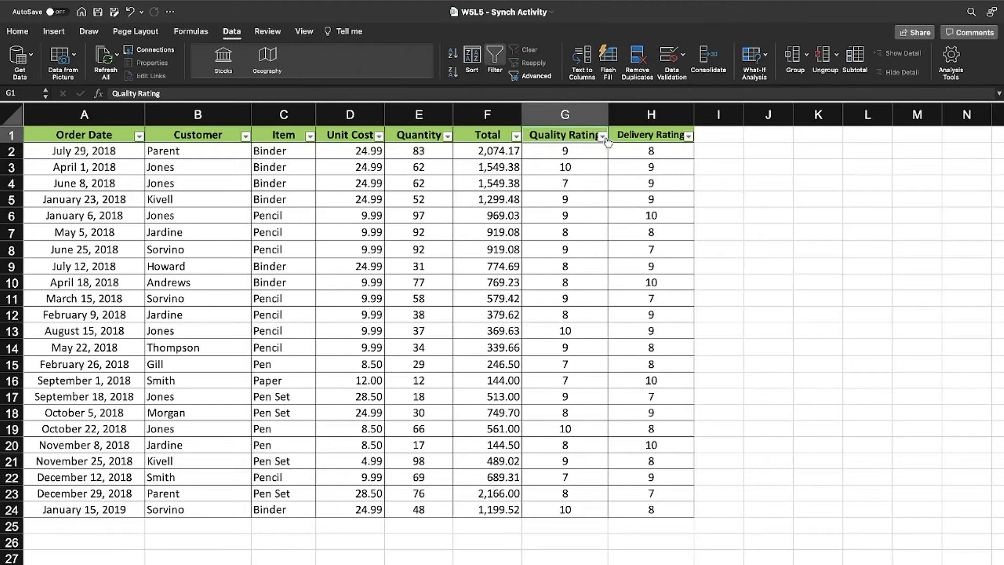
{"action": "left_click", "coordinate": [603, 136]}
{"action": "left_click_drag", "start_coordinate": [643, 151], "coordinate": [722, 221]}
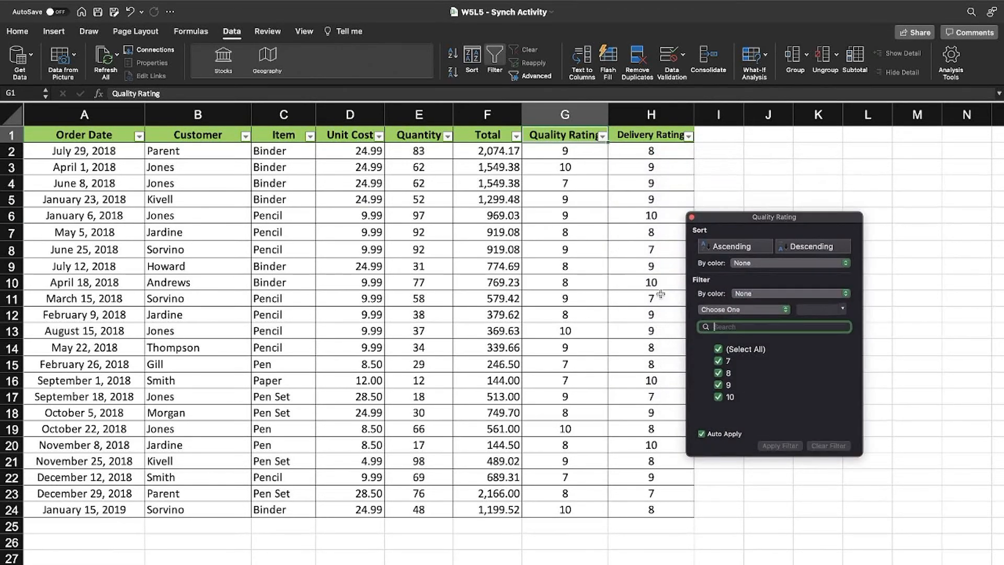
Filter Quality Rating to 10, then to 7, then clear the filter and close the panel
{"action": "left_click", "coordinate": [719, 349]}
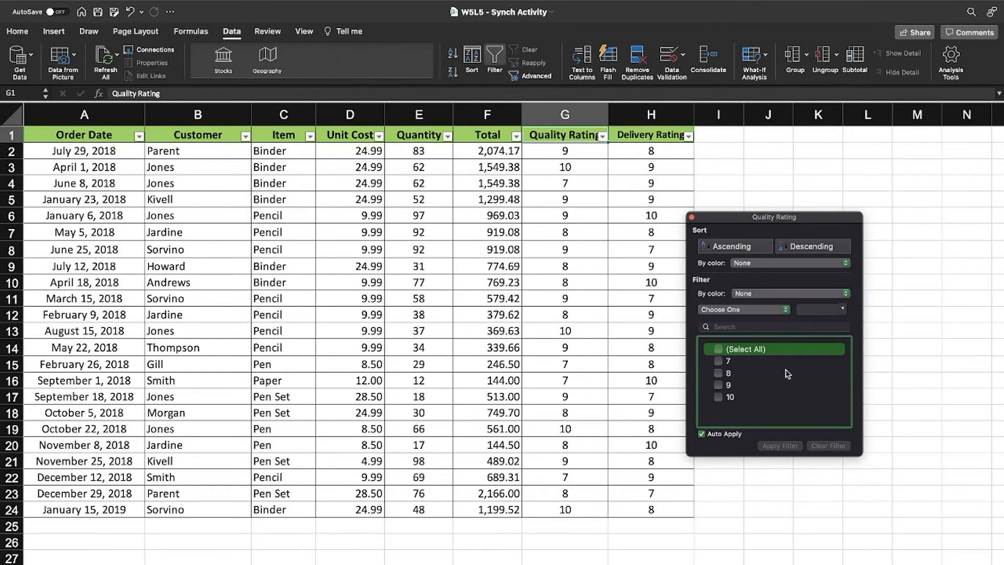
{"action": "left_click", "coordinate": [719, 398]}
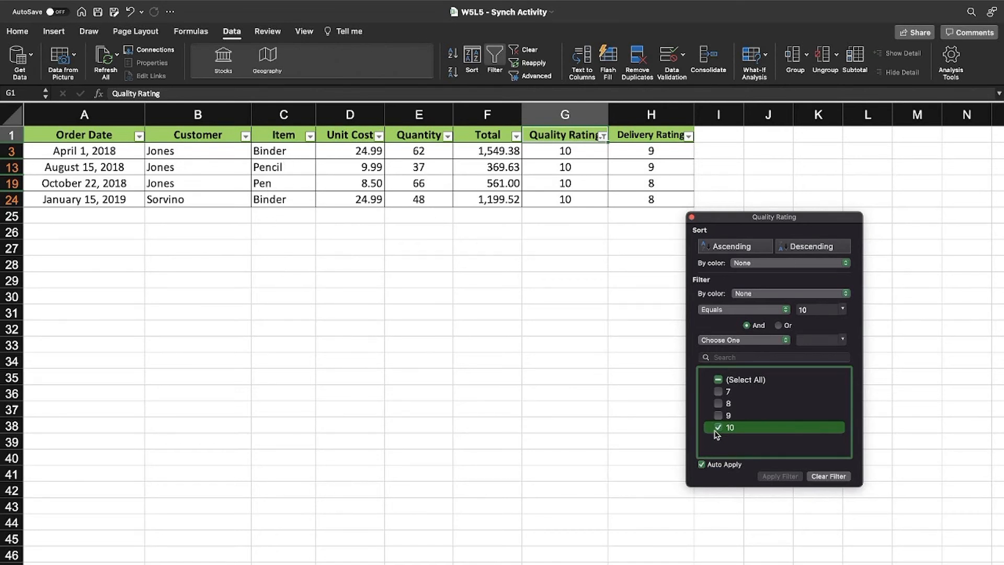
{"action": "left_click", "coordinate": [719, 392]}
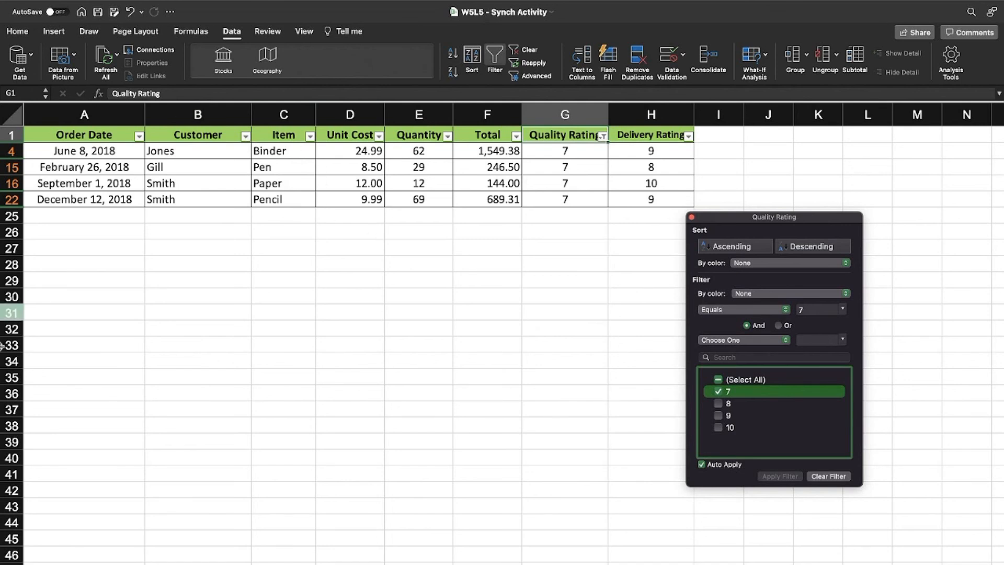
{"action": "left_click", "coordinate": [827, 476]}
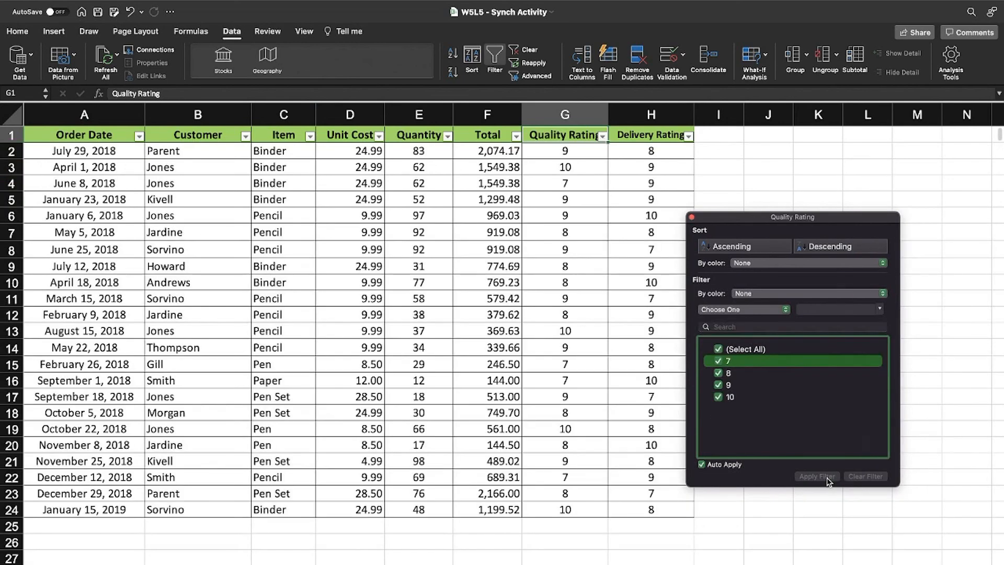
{"action": "left_click", "coordinate": [692, 217]}
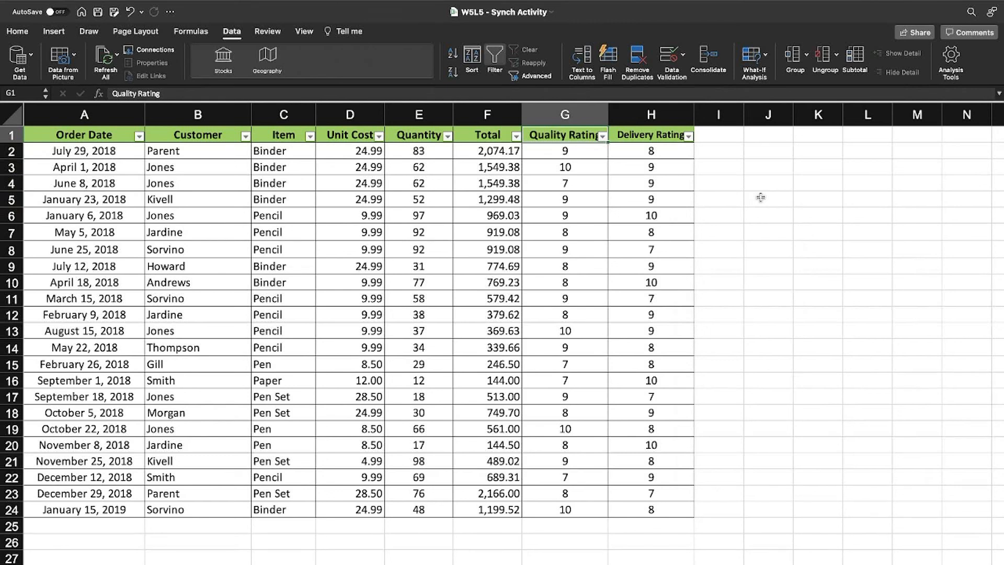